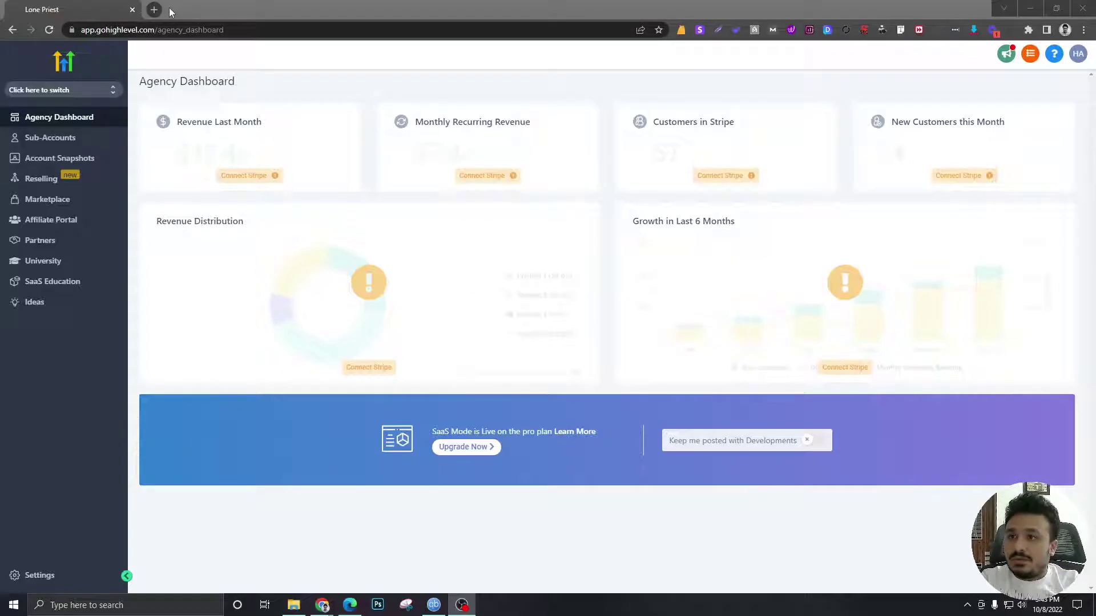
# Open gohighlevel.com in a new Chrome tab
pyautogui.click(154, 9)
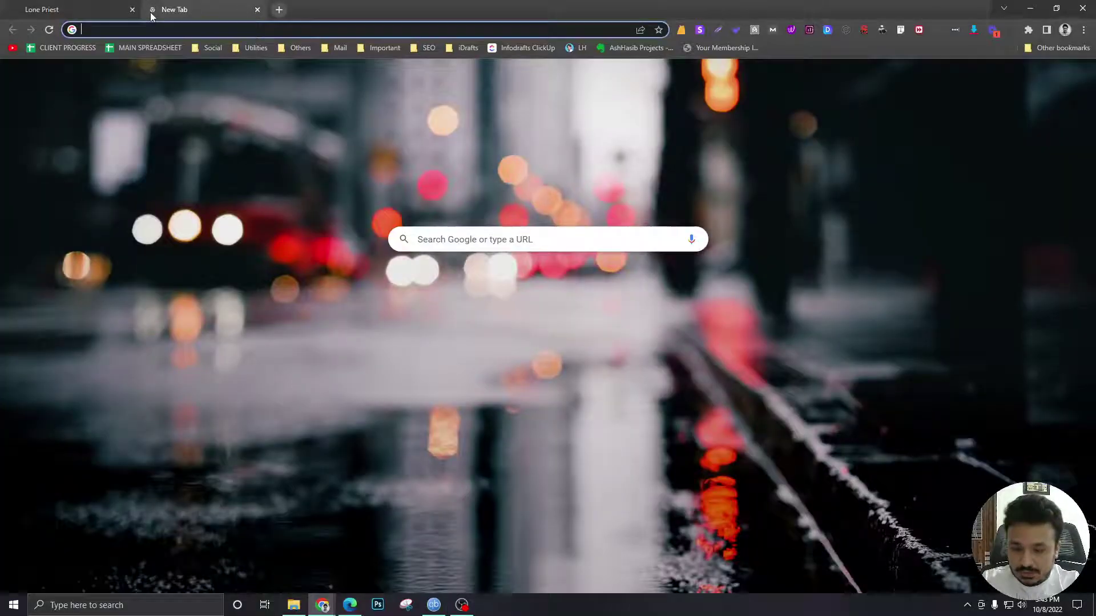
pyautogui.write('goh')
pyautogui.press('Return')
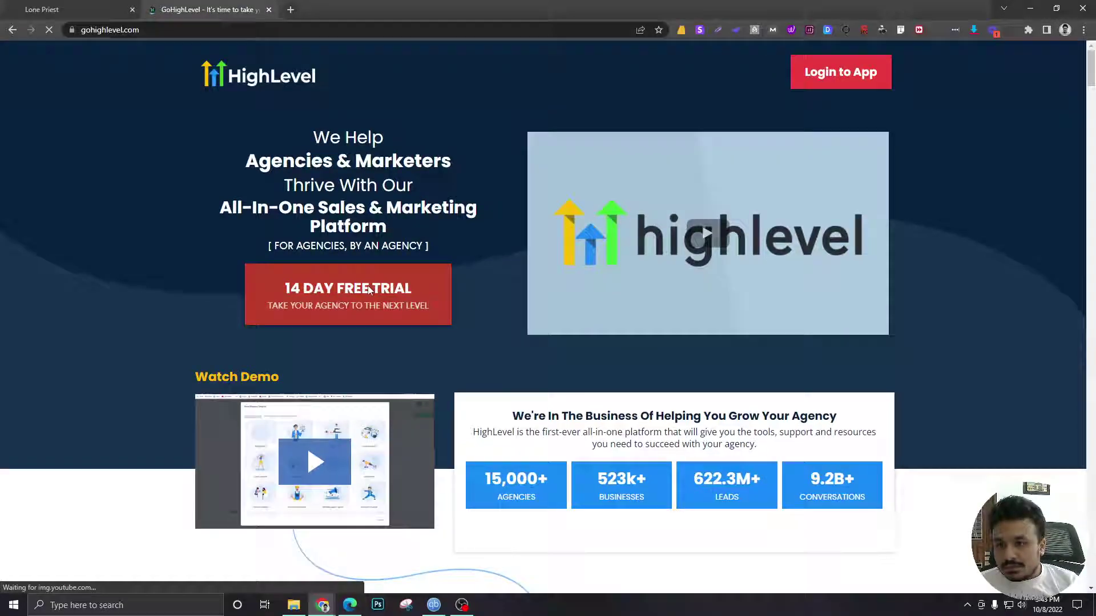
# View the 14 DAY FREE TRIAL signup form, dismiss it, and return to the agency dashboard tab
pyautogui.click(367, 286)
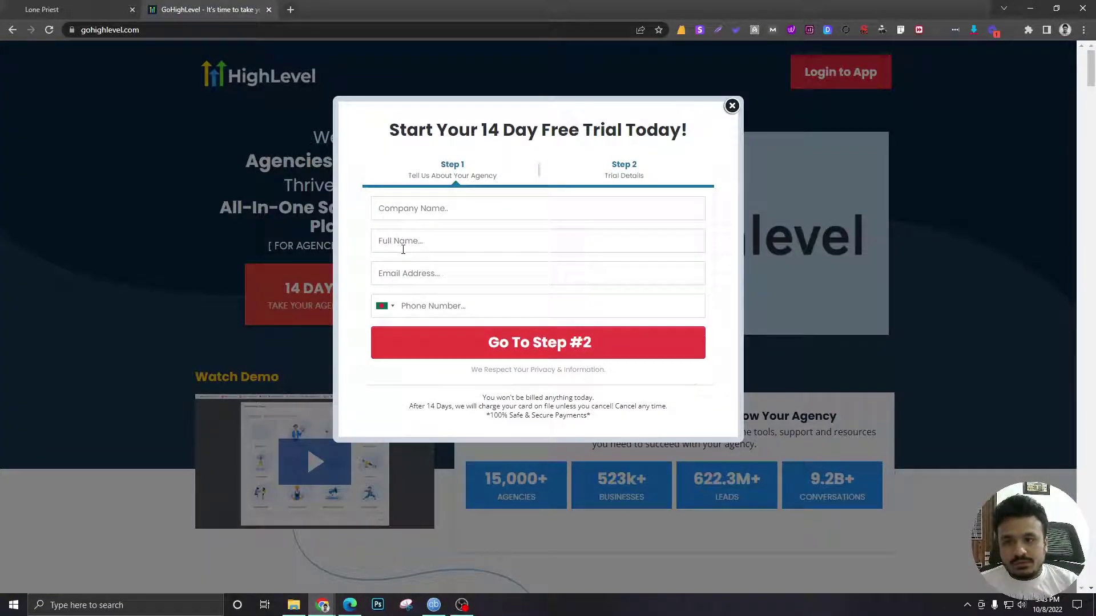
pyautogui.click(733, 107)
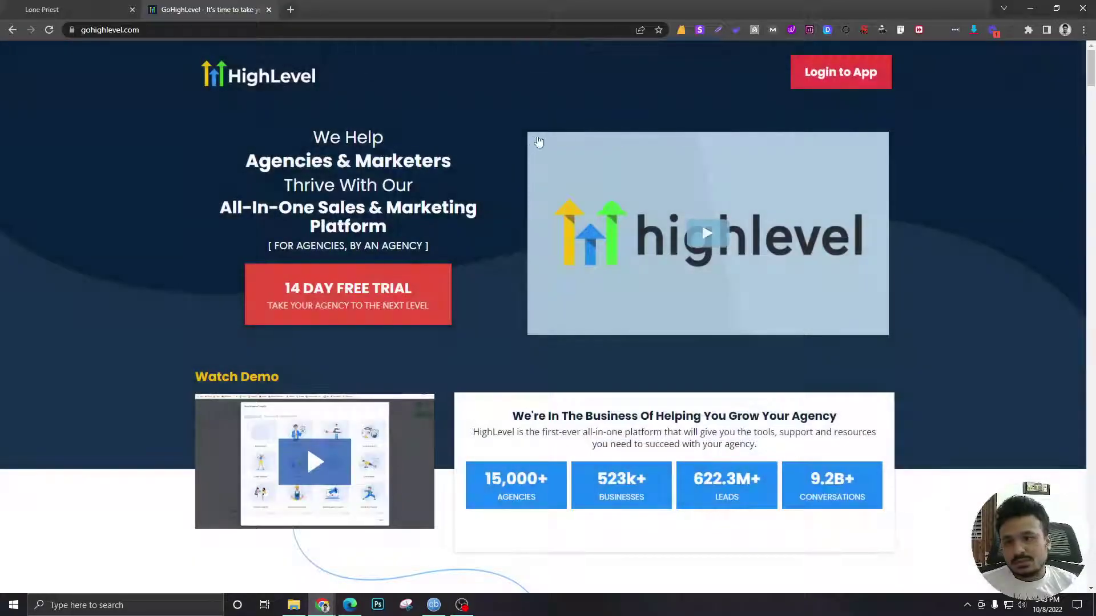
pyautogui.click(80, 5)
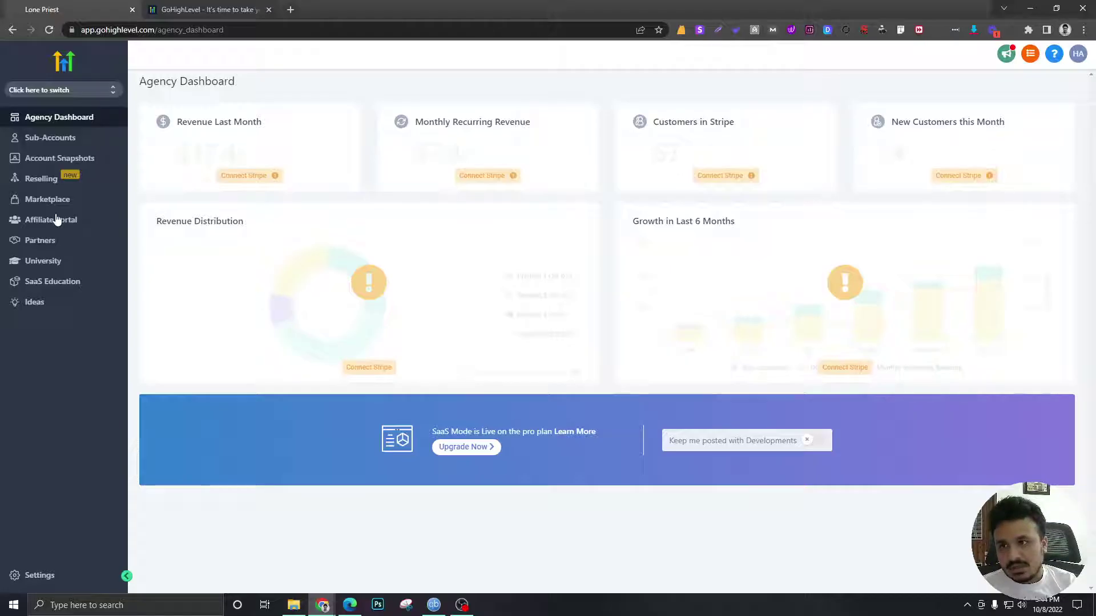
# Toggle the sub-account switcher open and closed, then view the empty Sub-Accounts Client List
pyautogui.click(74, 92)
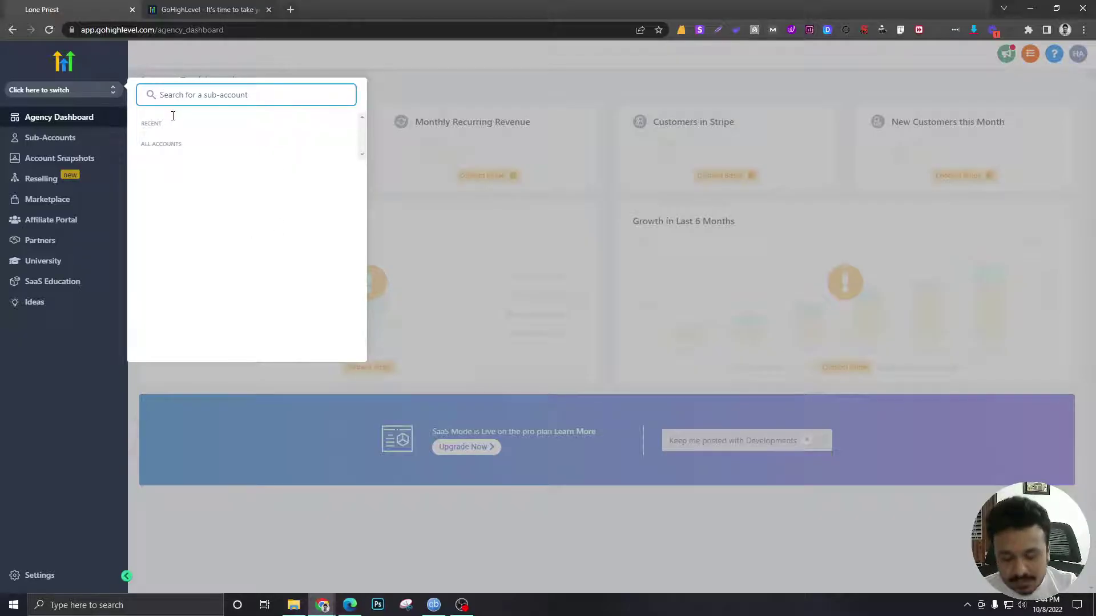
pyautogui.click(55, 91)
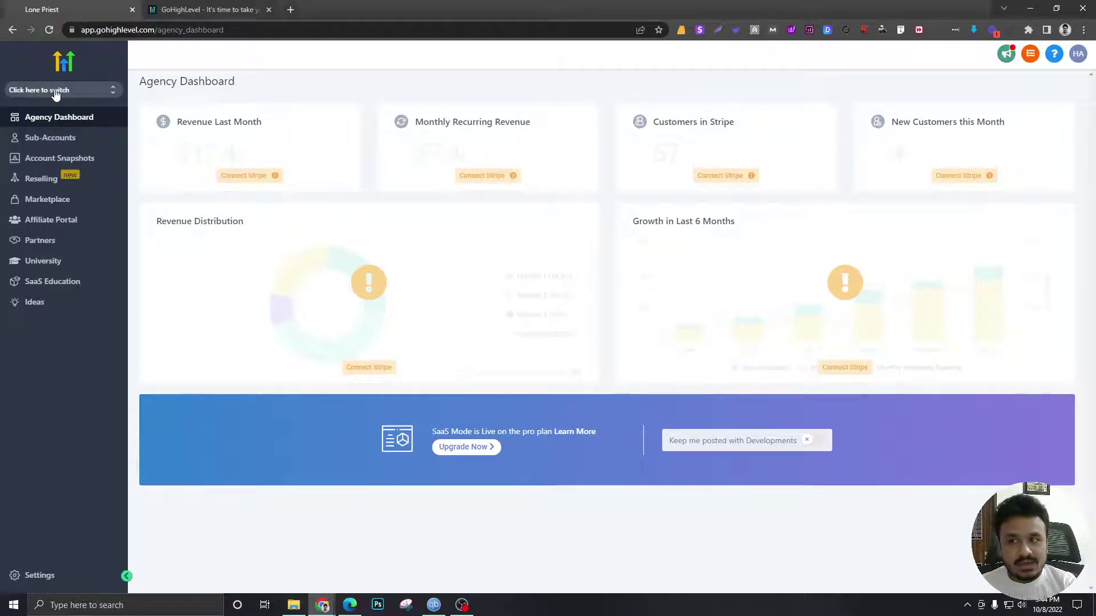
pyautogui.click(55, 92)
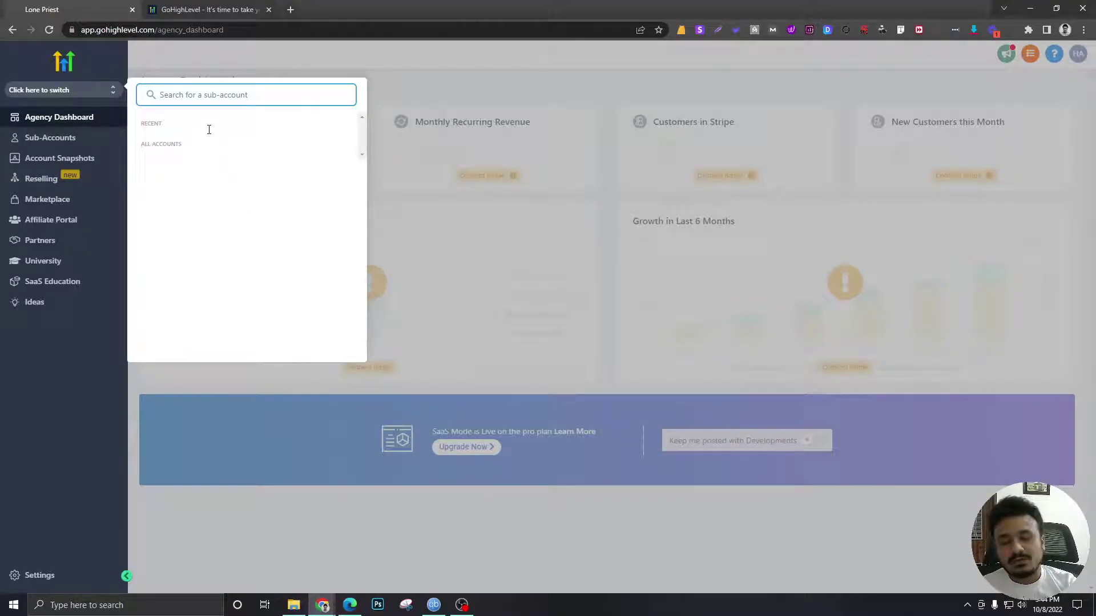
pyautogui.click(65, 444)
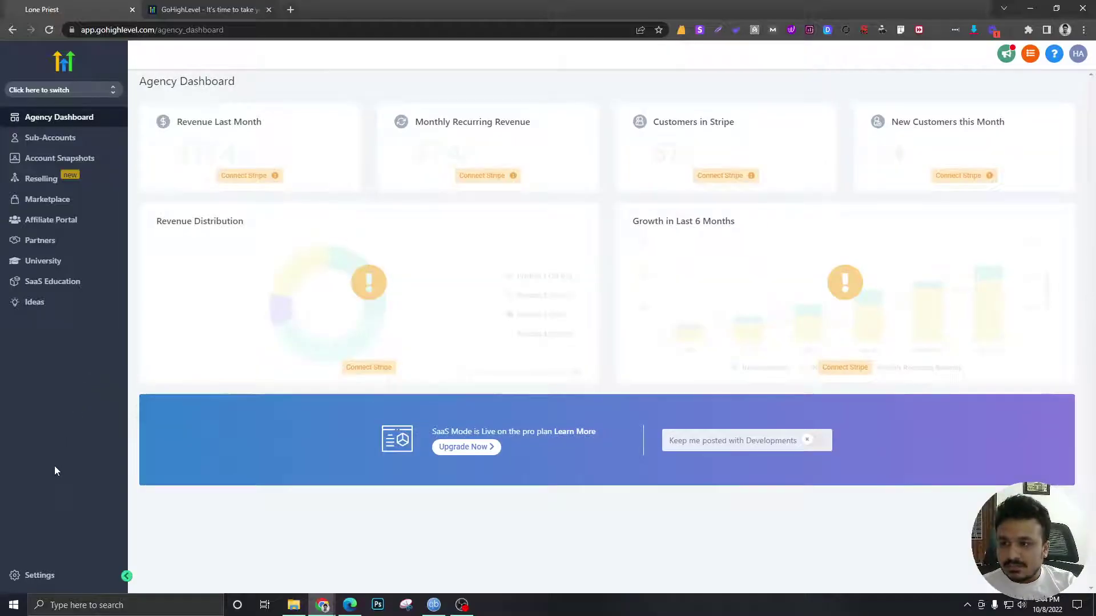
pyautogui.click(50, 139)
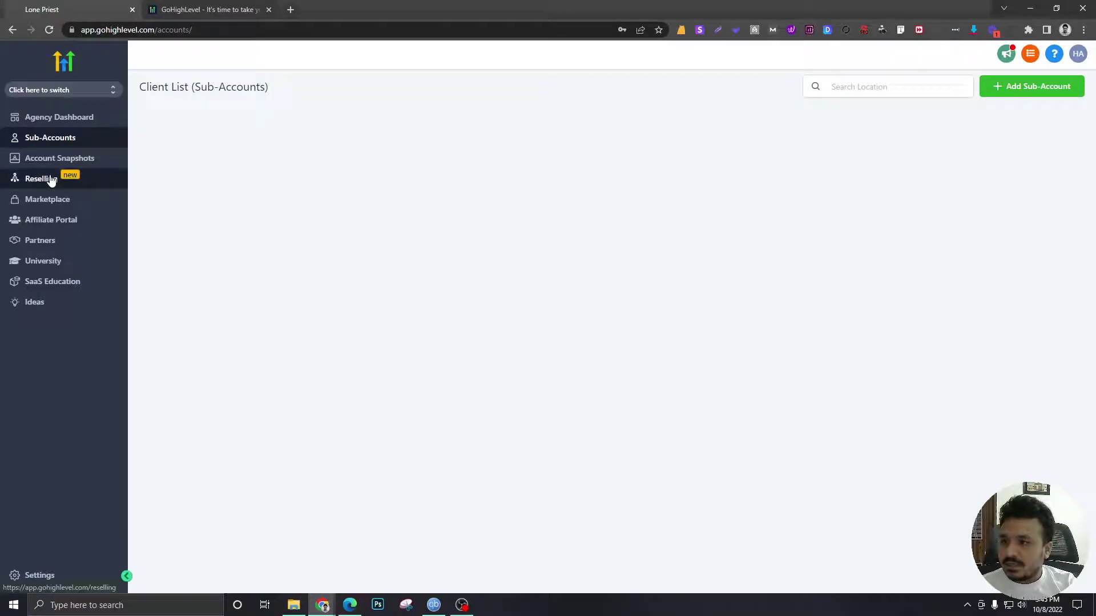
# Browse the Account Snapshots page
pyautogui.click(34, 169)
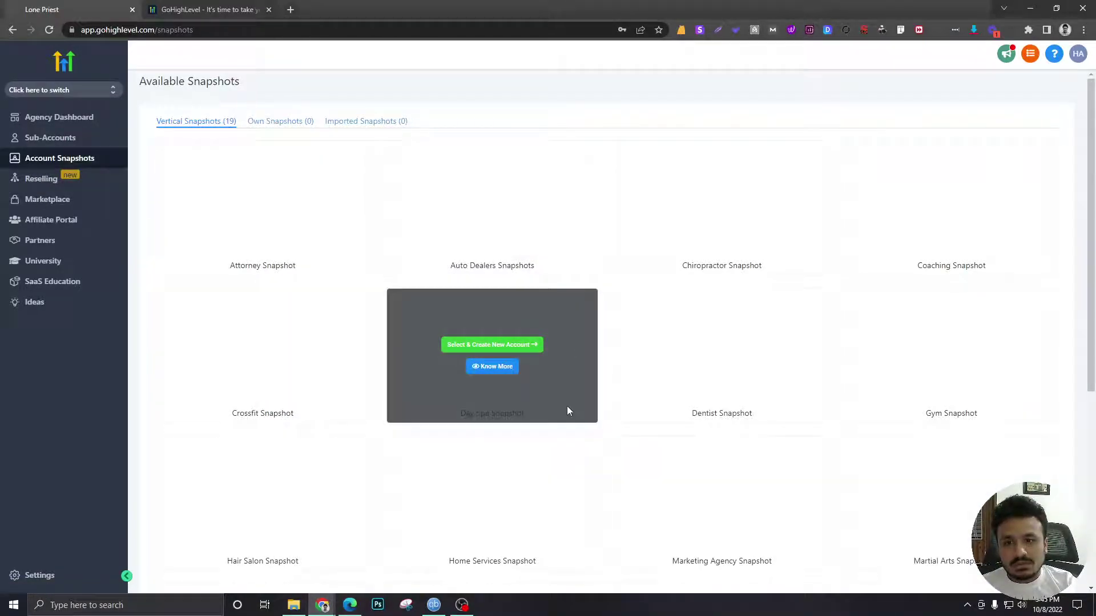
pyautogui.moveTo(789, 358)
pyautogui.scroll(-5, 786, 357)
pyautogui.scroll(5, 786, 357)
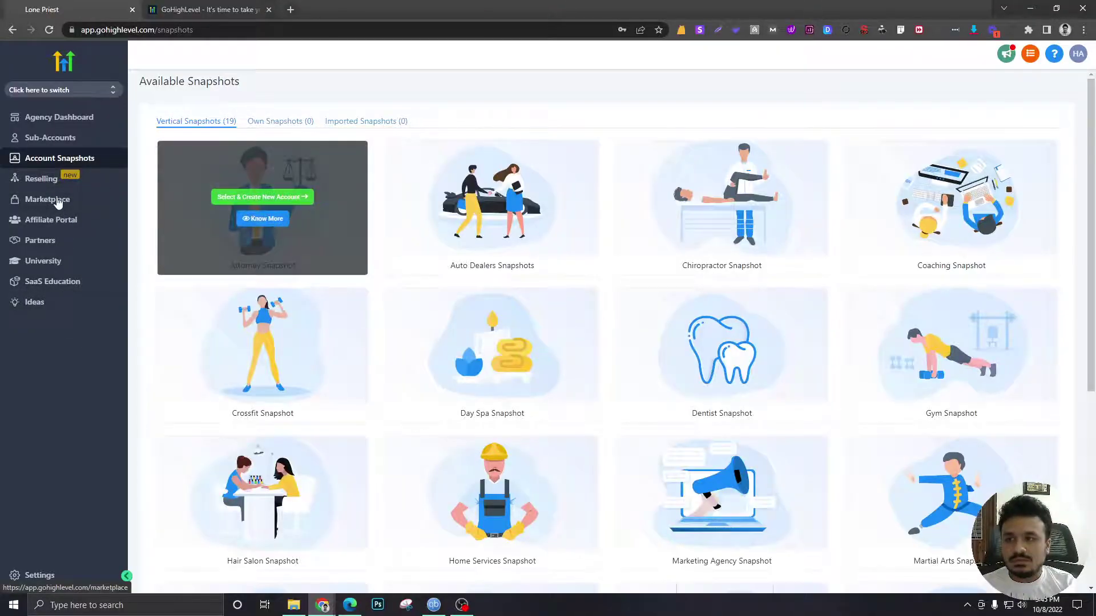
# Visit the Reselling, Affiliate Portal and Partners pages, then open agency Settings
pyautogui.click(22, 184)
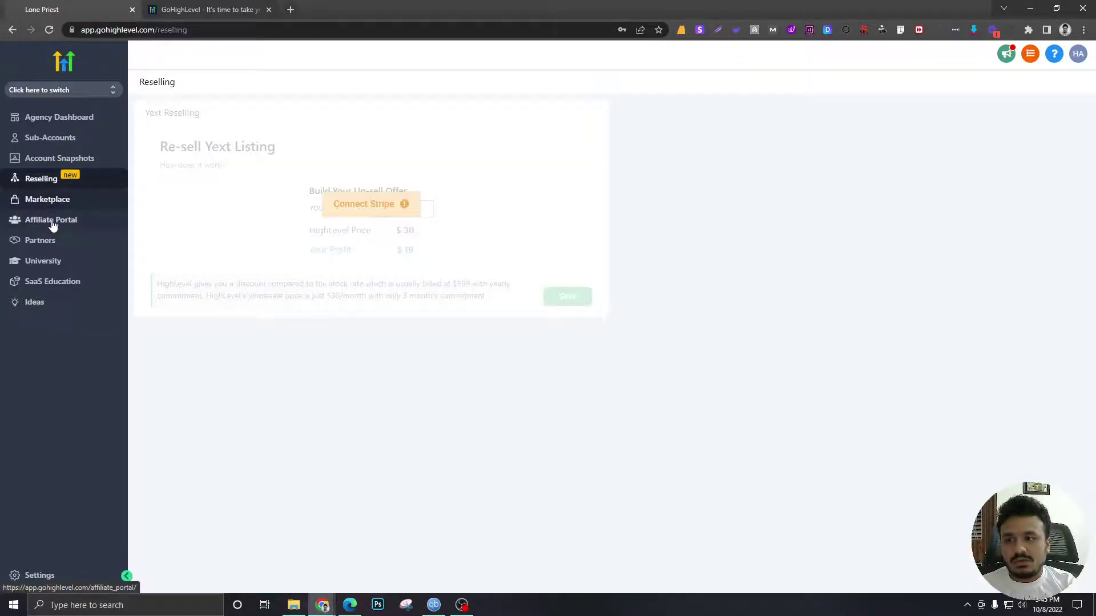
pyautogui.click(52, 221)
pyautogui.click(53, 241)
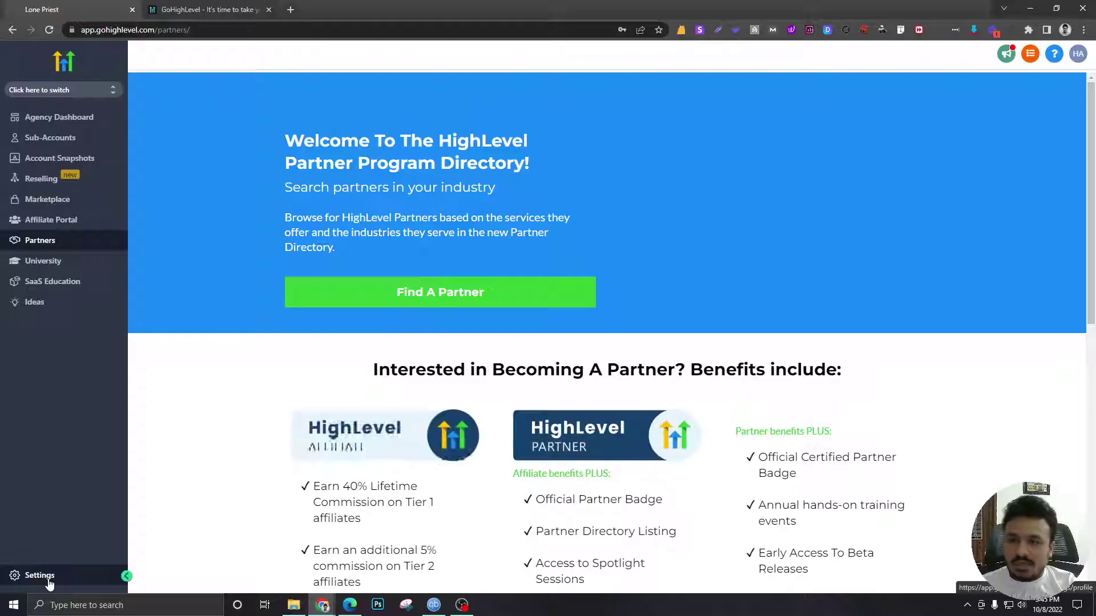
pyautogui.click(40, 575)
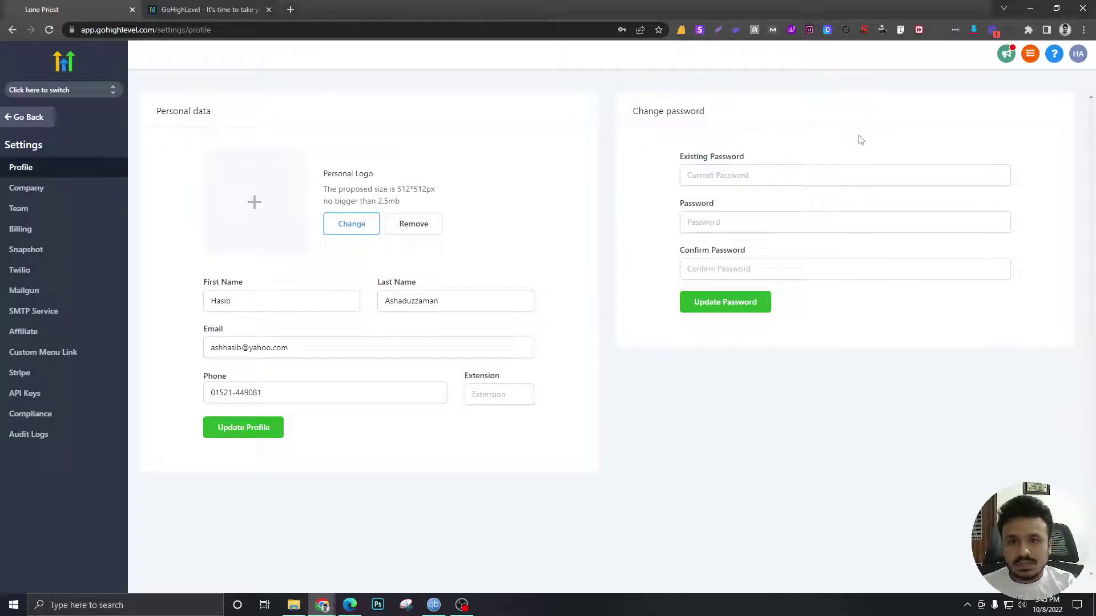
# Switch to Company settings and scroll down to the empty Company Website field
pyautogui.click(26, 188)
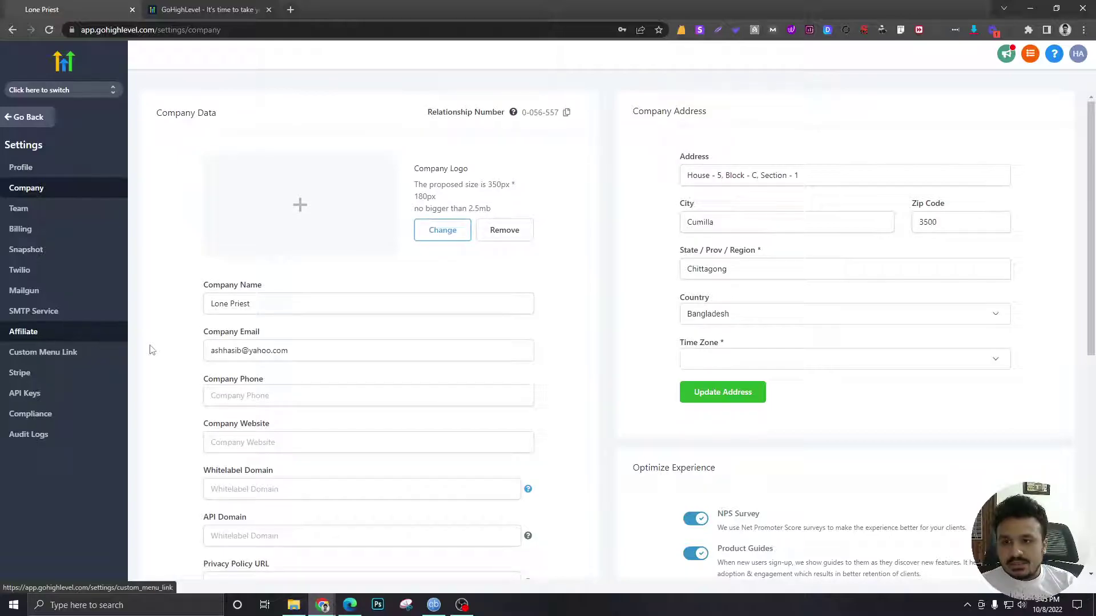
pyautogui.scroll(-1, 350, 379)
pyautogui.scroll(-2, 355, 382)
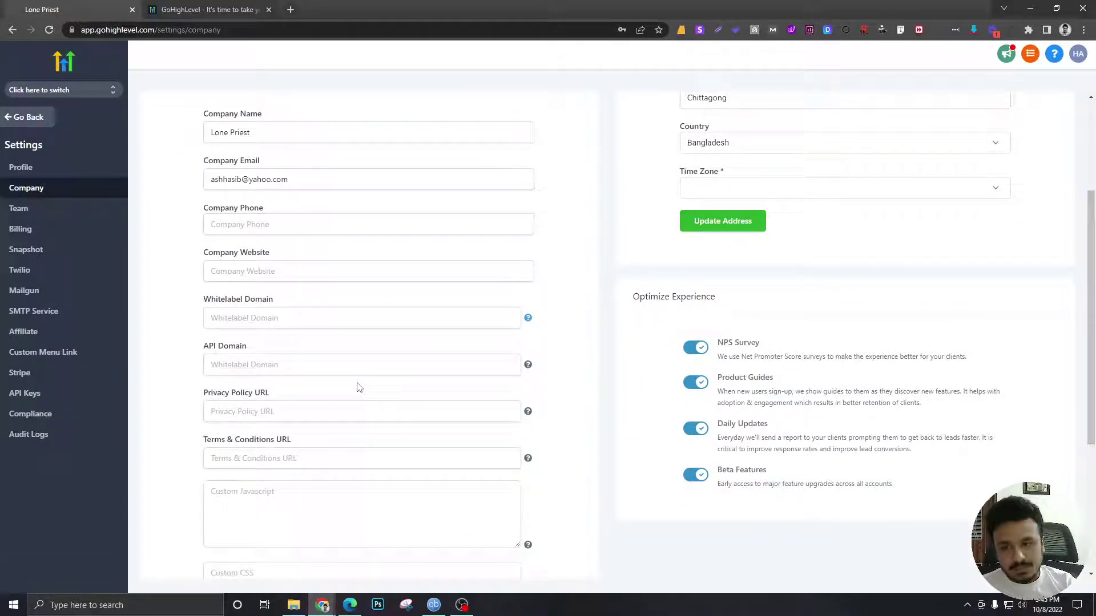
pyautogui.scroll(3, 359, 388)
pyautogui.scroll(-4, 358, 387)
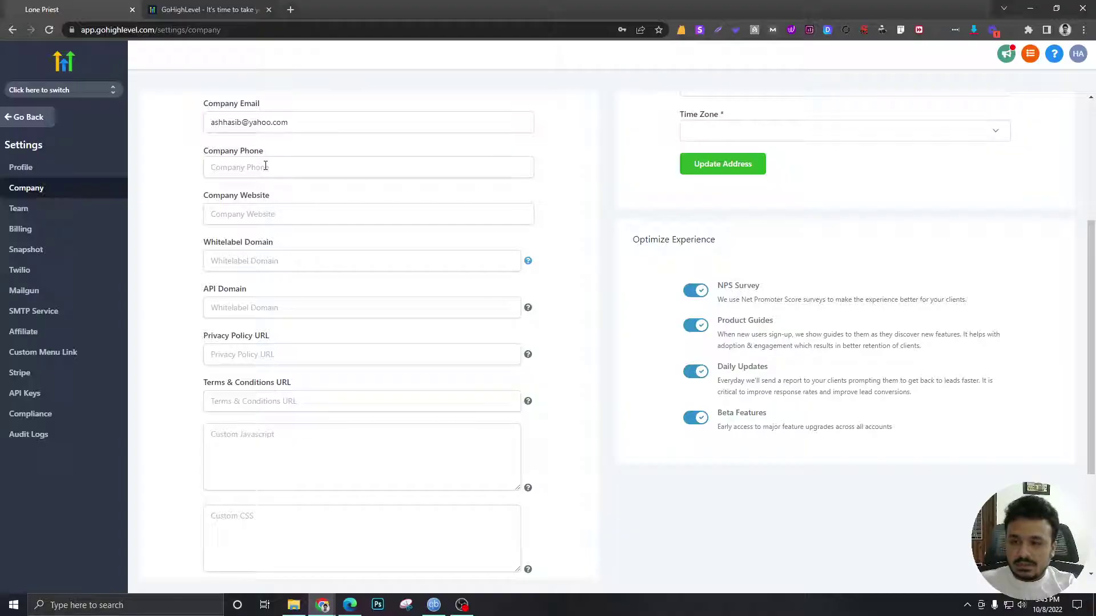
pyautogui.click(250, 217)
pyautogui.write('ashhasib')
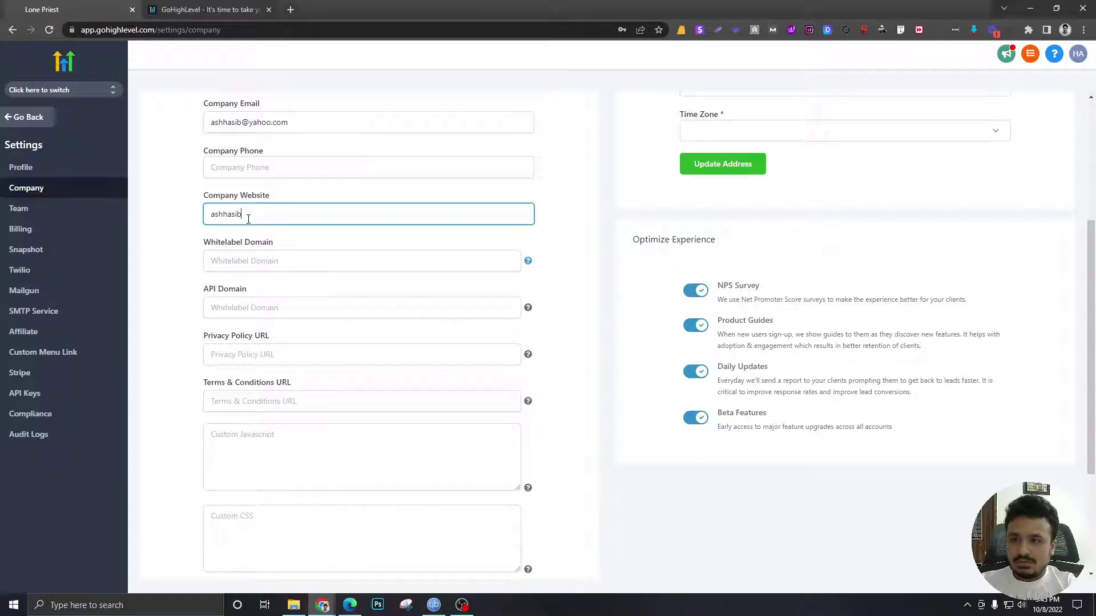
pyautogui.write('.com')
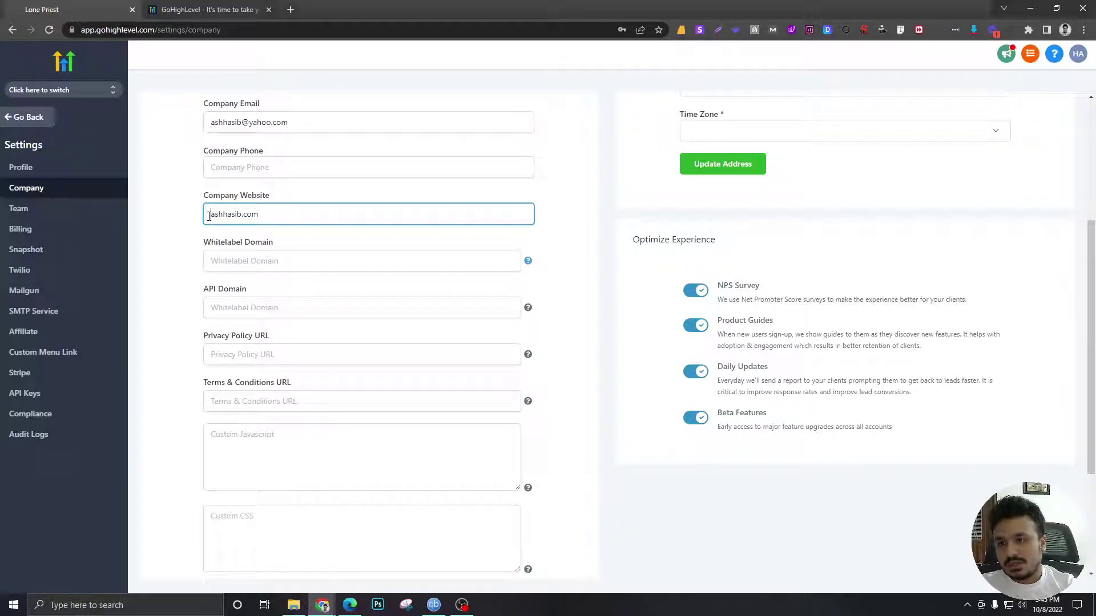
pyautogui.click(205, 217)
pyautogui.write('https')
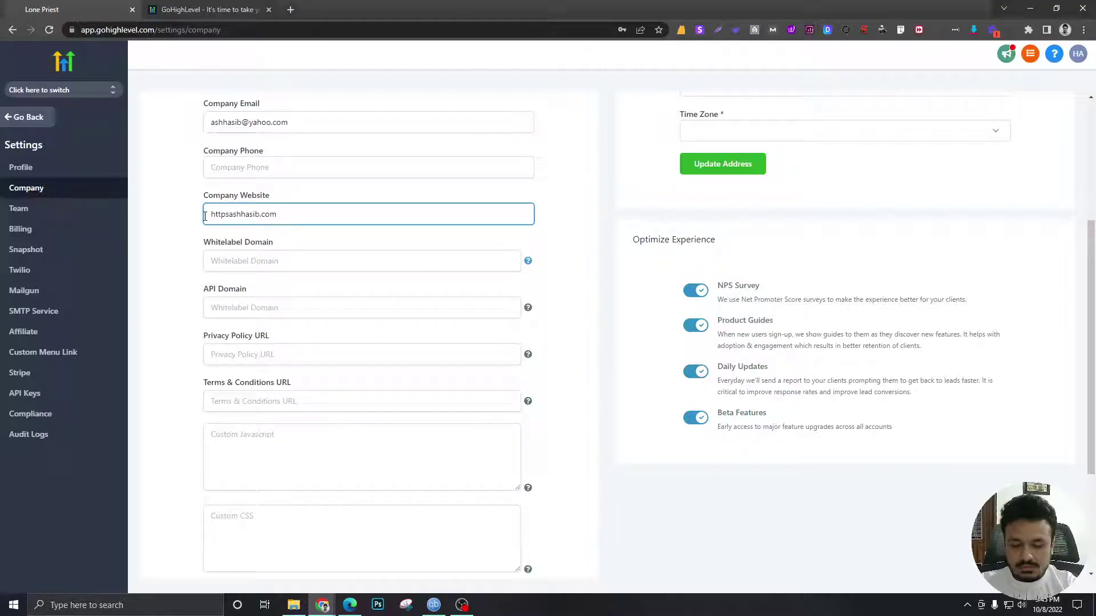
pyautogui.write('://')
pyautogui.click(201, 212)
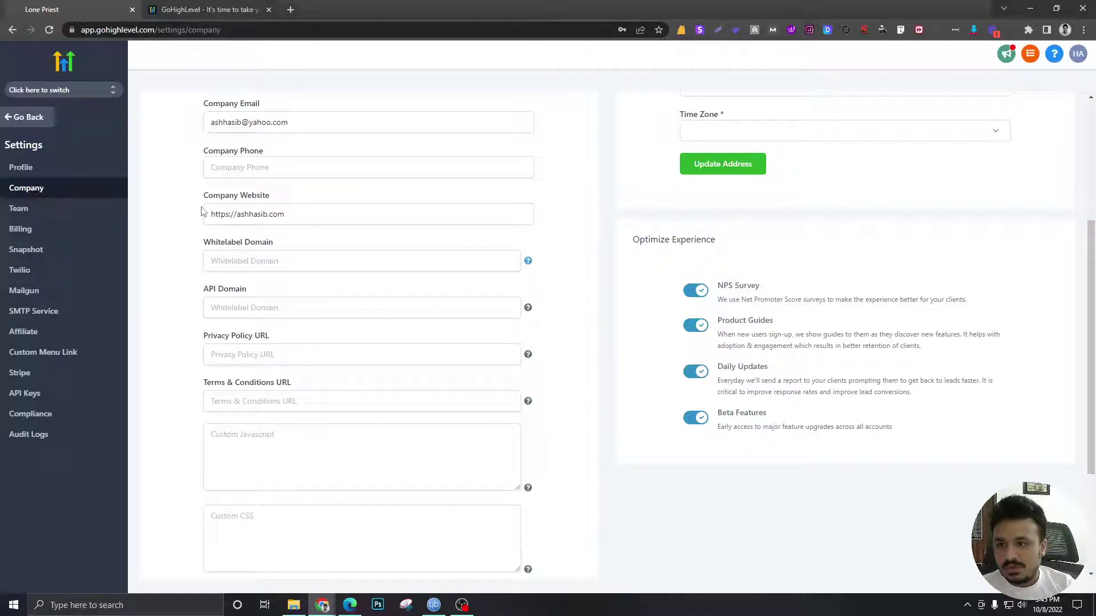
# Select the Whitelabel Domain and API Domain fields, leaving them empty
pyautogui.click(235, 262)
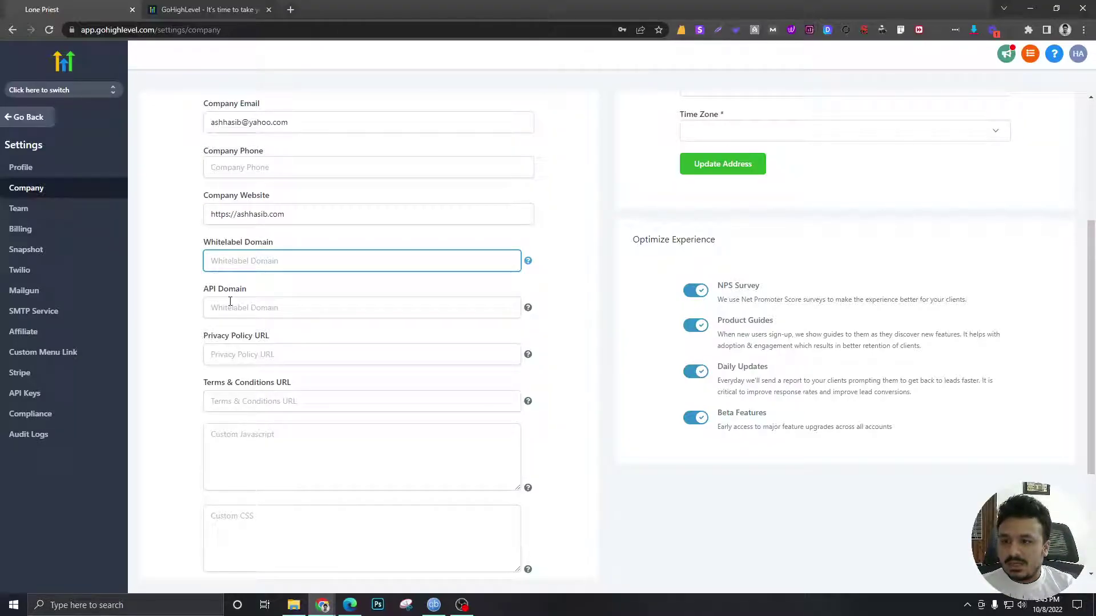
pyautogui.click(230, 302)
pyautogui.click(193, 346)
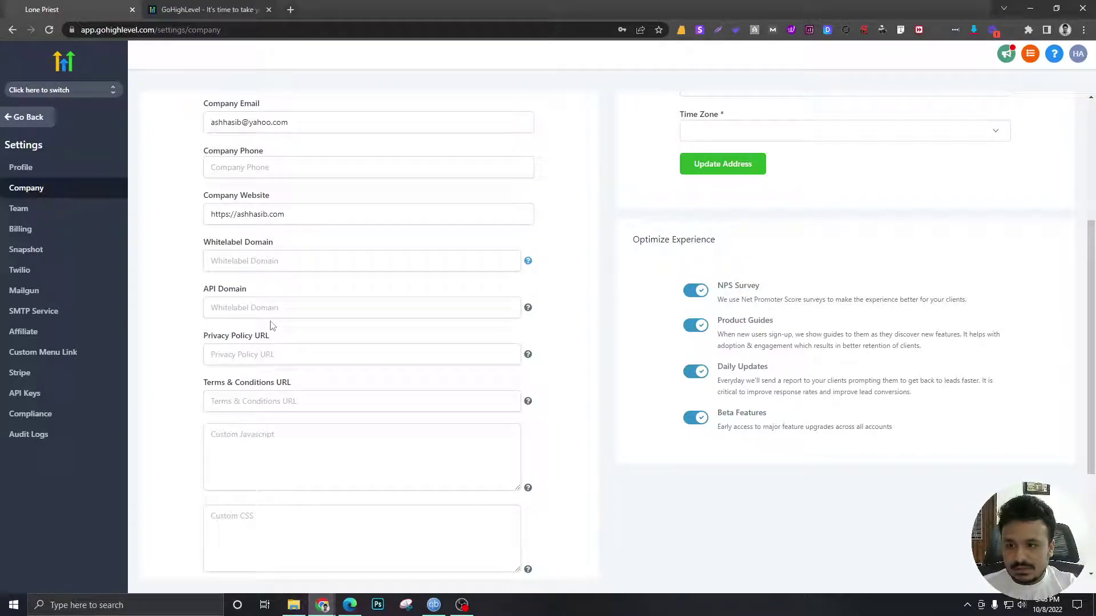
pyautogui.scroll(-1, 251, 388)
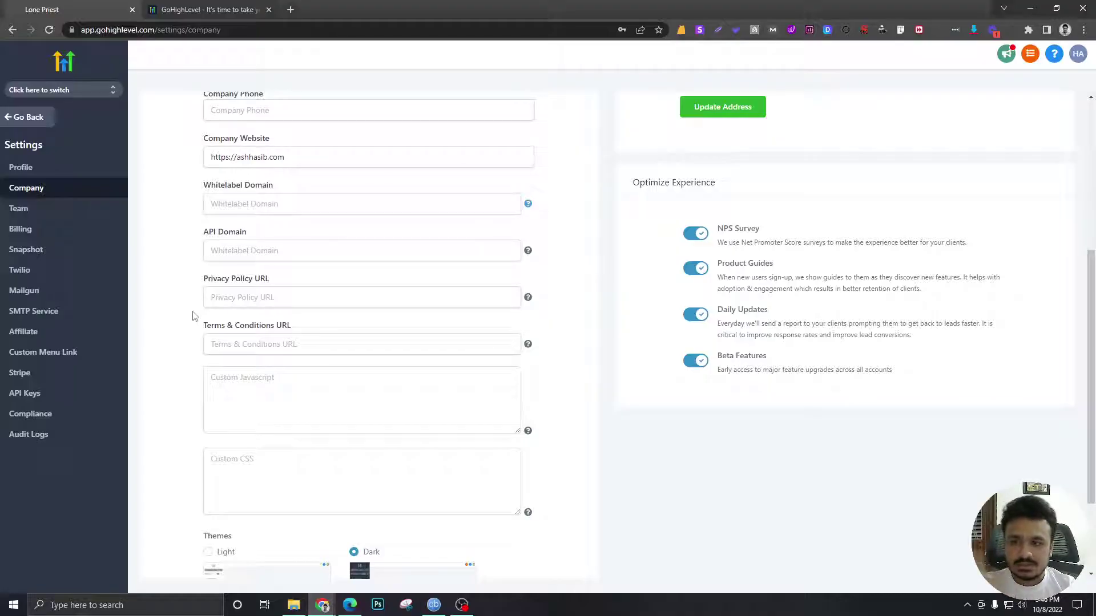
pyautogui.scroll(-2, 196, 361)
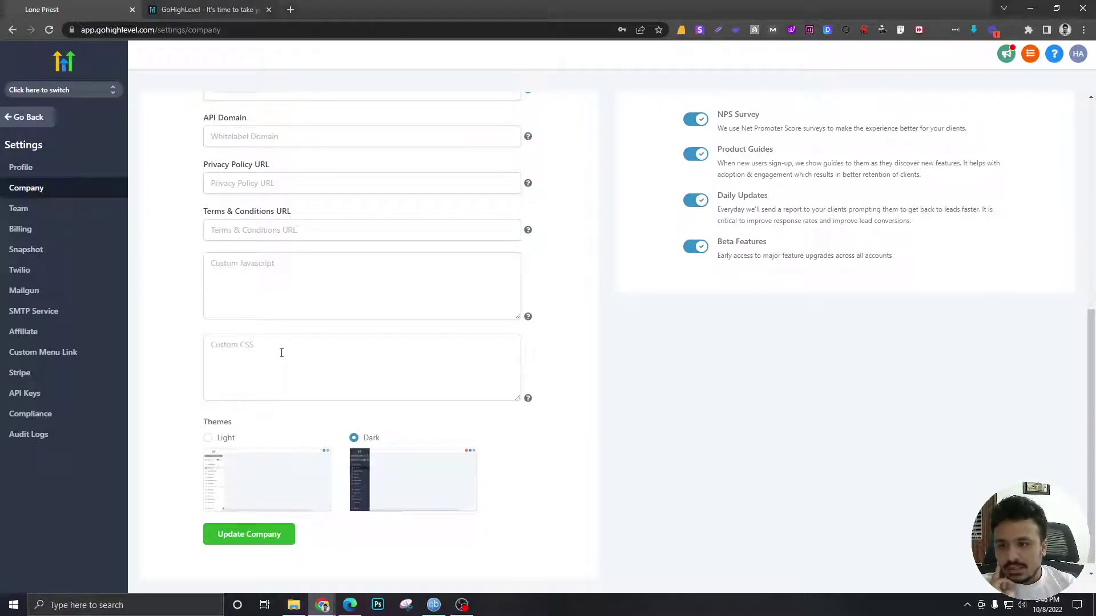
pyautogui.click(281, 352)
pyautogui.click(279, 297)
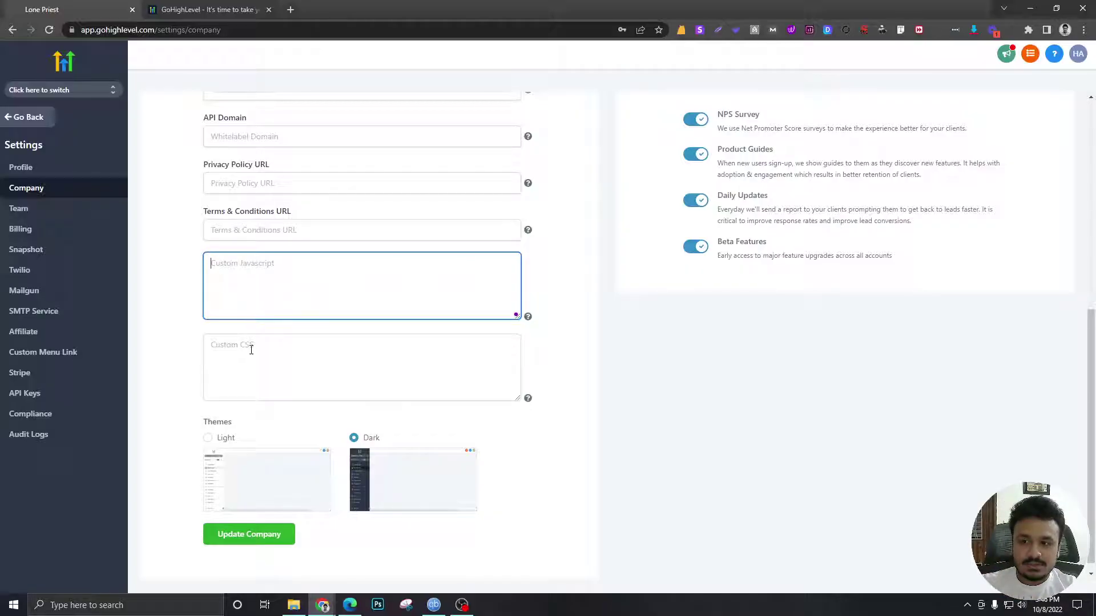
pyautogui.click(251, 350)
pyautogui.click(255, 299)
pyautogui.click(254, 343)
pyautogui.click(258, 311)
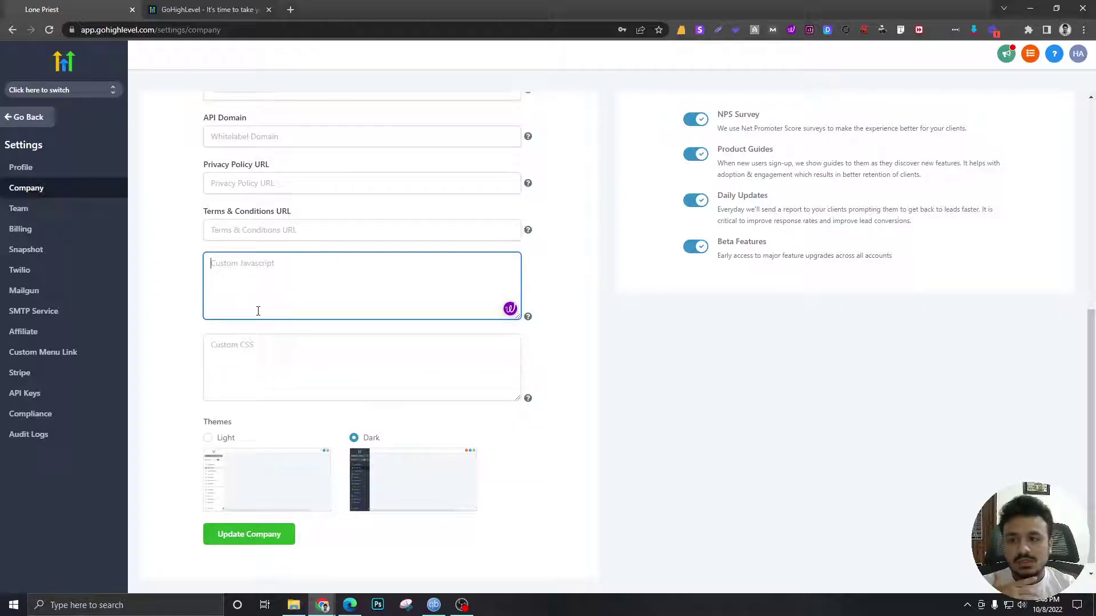
pyautogui.click(256, 359)
pyautogui.click(261, 299)
pyautogui.click(257, 350)
pyautogui.click(259, 310)
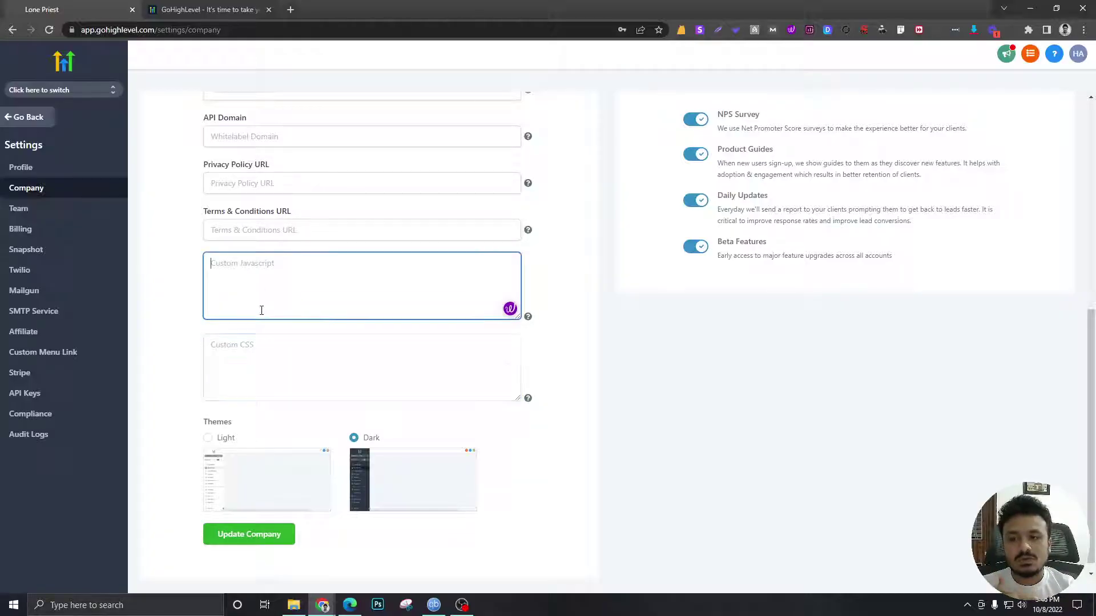
pyautogui.click(244, 361)
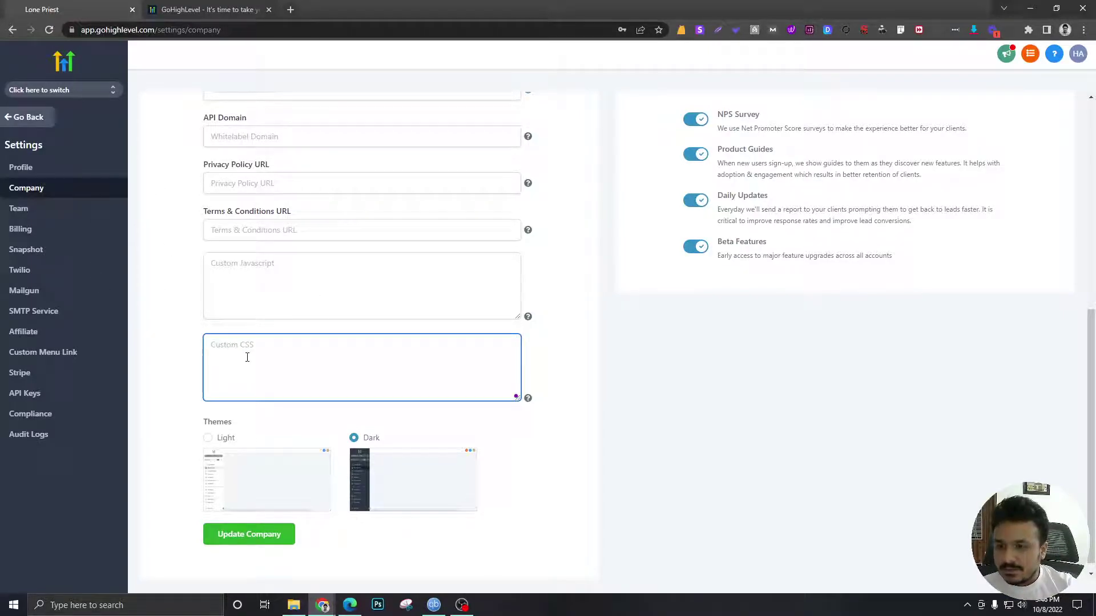
pyautogui.scroll(-1, 247, 372)
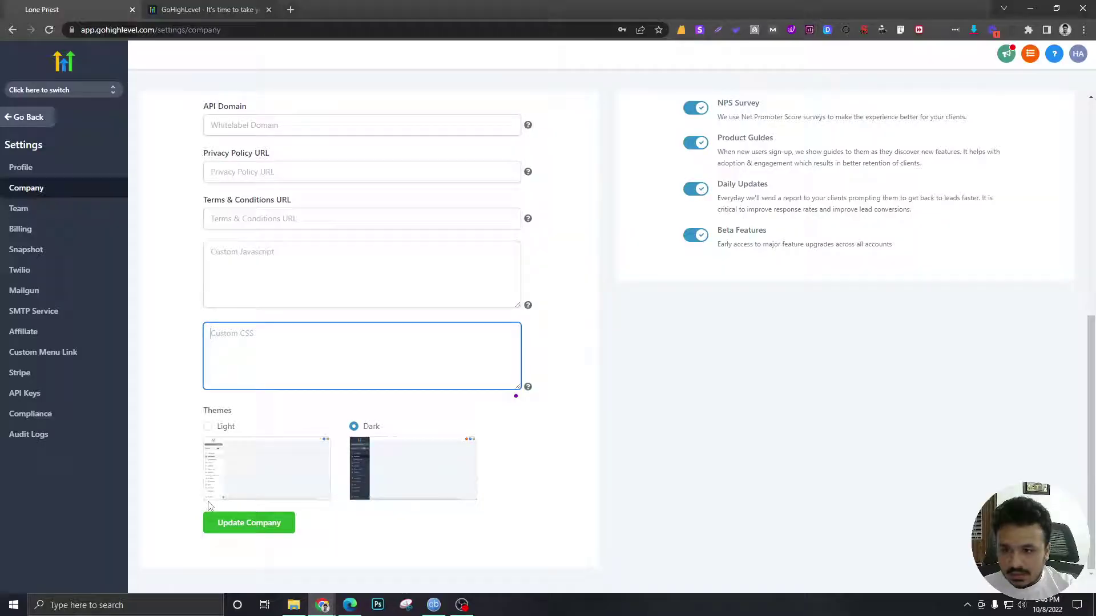
pyautogui.scroll(2, 539, 370)
pyautogui.scroll(6, 538, 370)
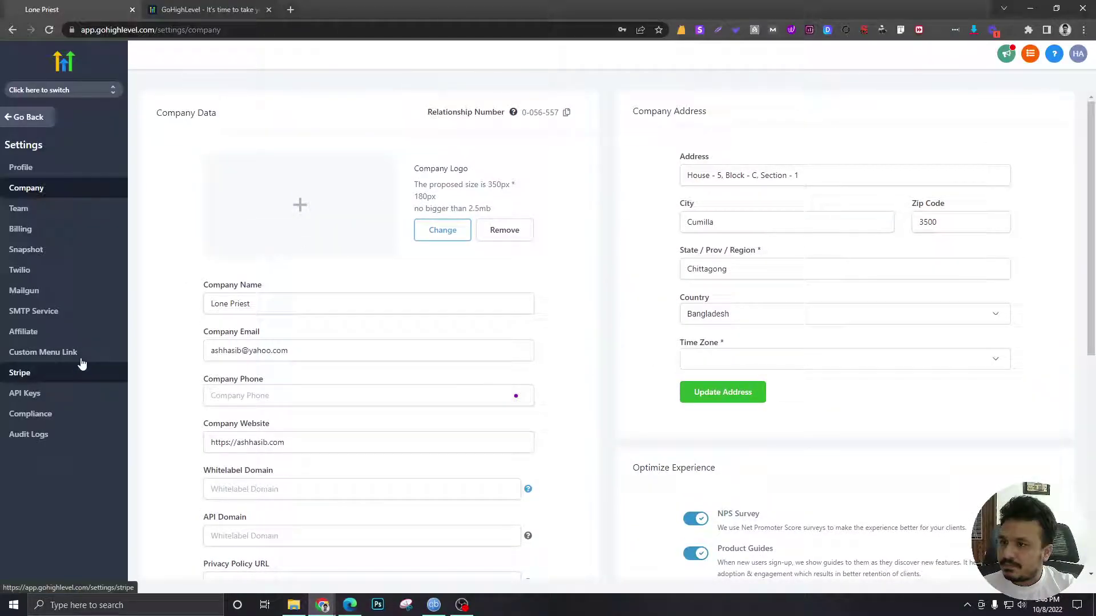
# Open Team settings to see the single employee with no locations assigned
pyautogui.click(68, 216)
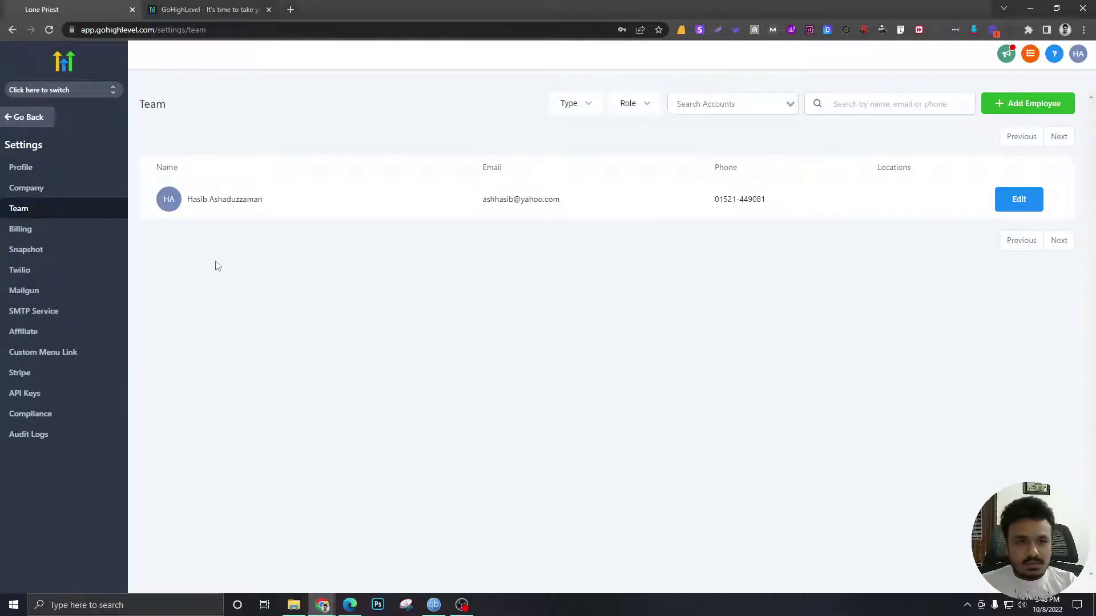
# Go back to the Agency Dashboard and reopen Settings on the Profile page
pyautogui.click(48, 119)
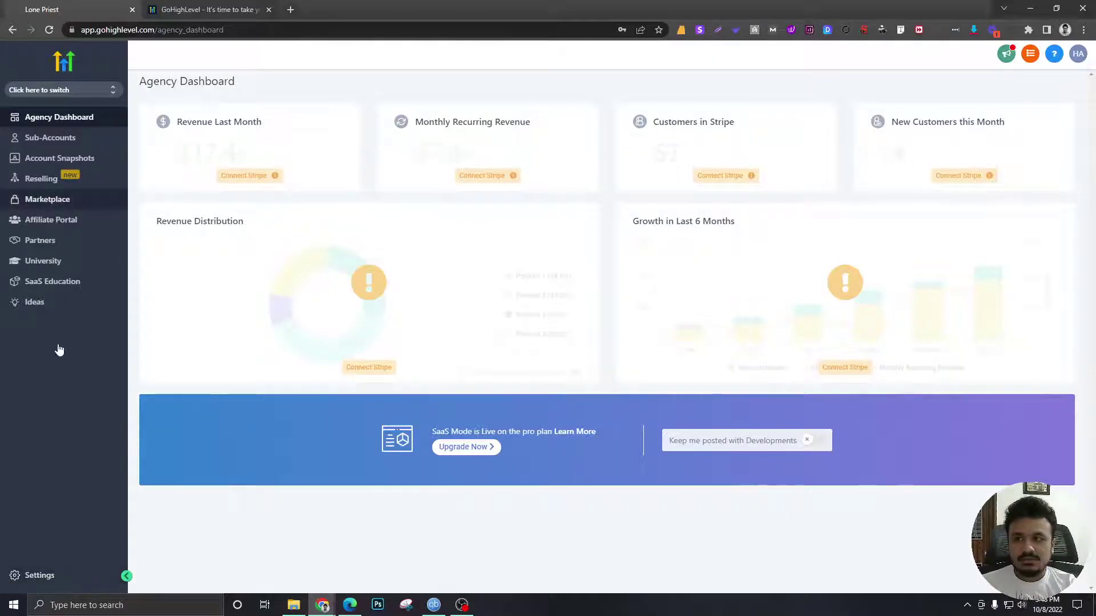
pyautogui.click(50, 579)
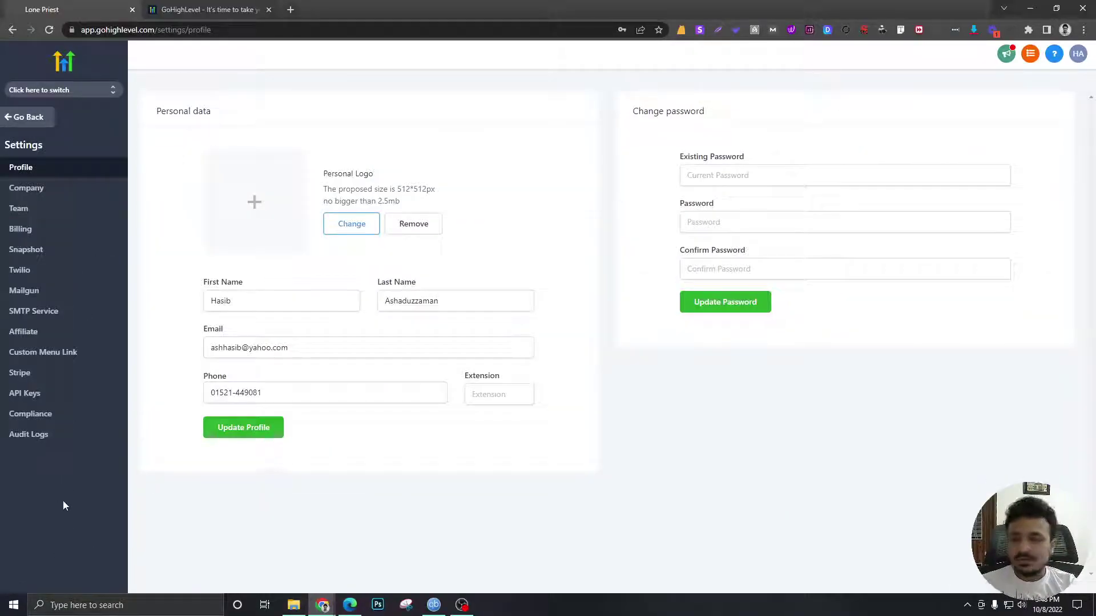